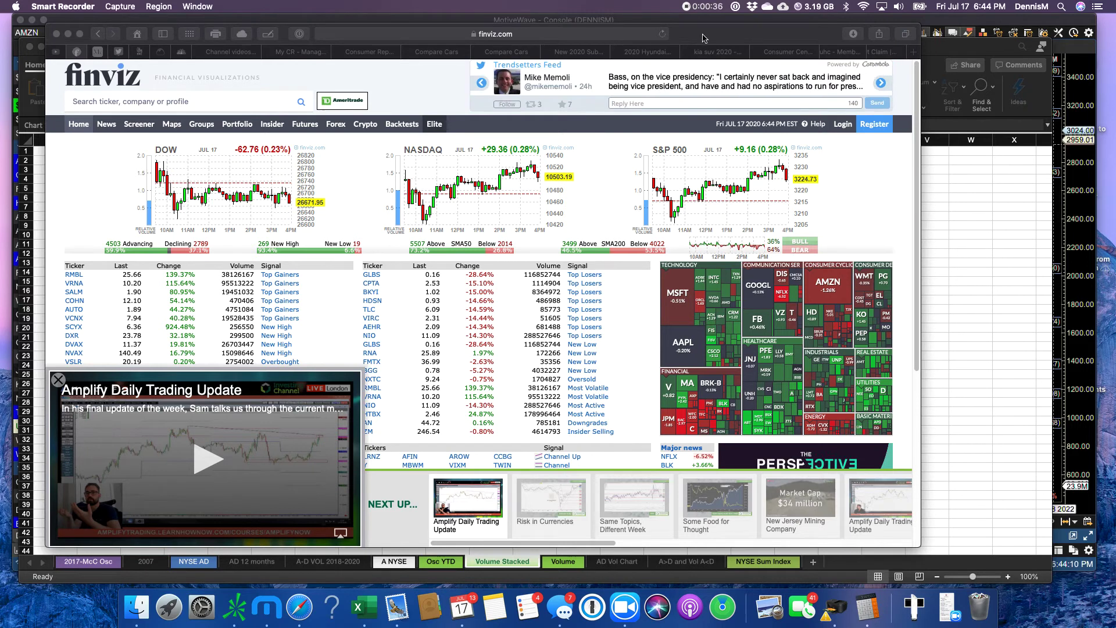
# - Nudge the Finviz browser window aside to start uncovering the Excel breadth workbook
pyautogui.moveTo(724, 36); pyautogui.dragTo(738, 38)
# - Minimize Finviz, review the DJI v Osc chart, then open the A NYSE sheet through 7/17/20
pyautogui.doubleClick(738, 37)
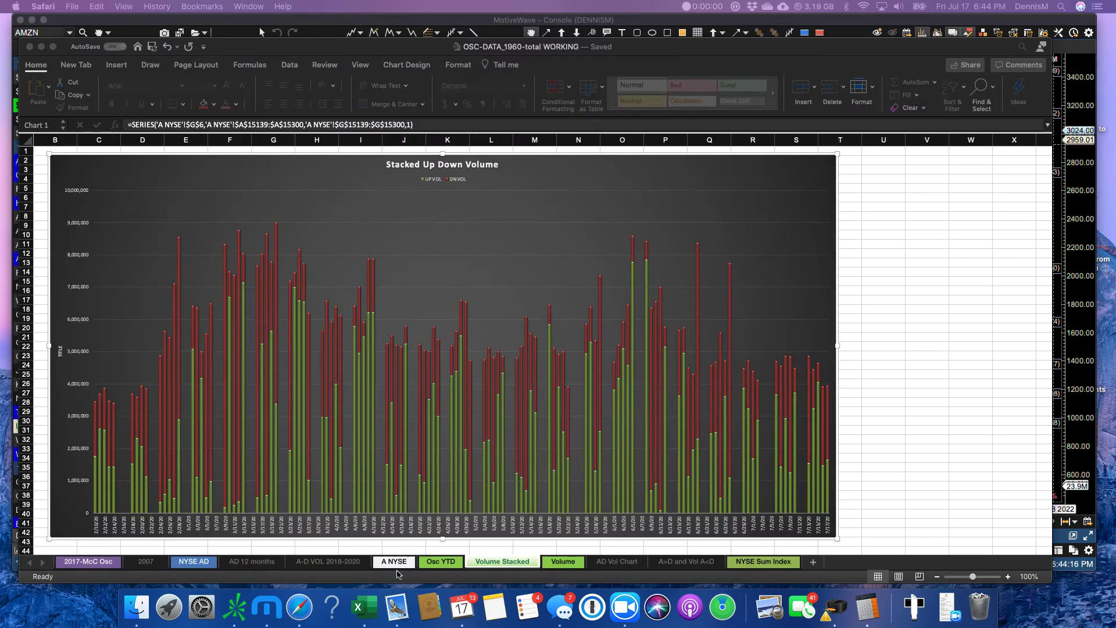
pyautogui.click(435, 561)
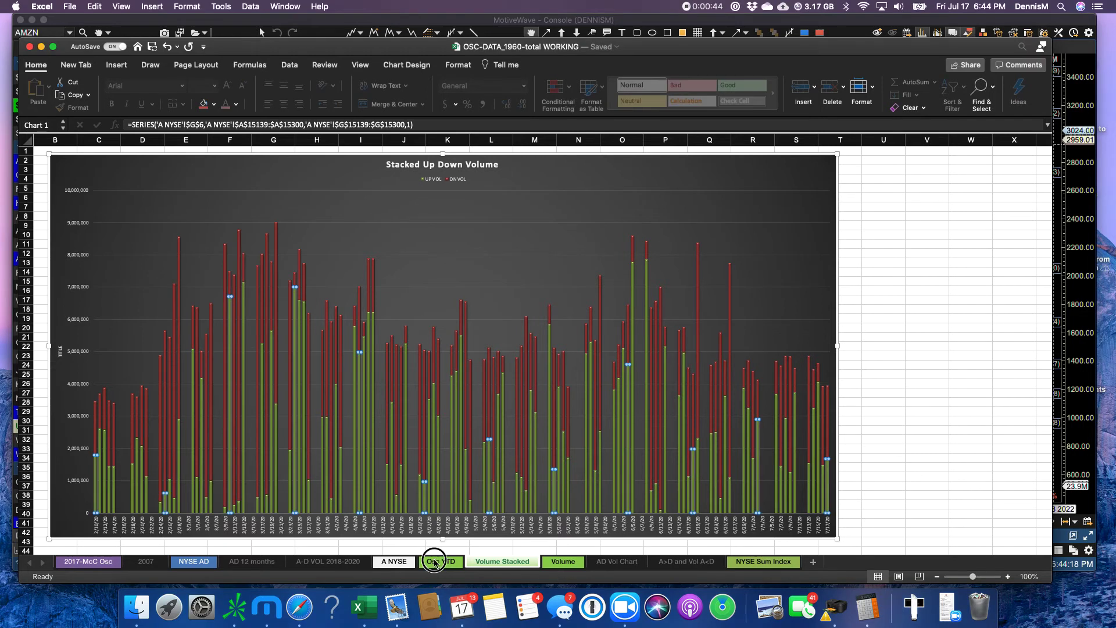
pyautogui.click(434, 562)
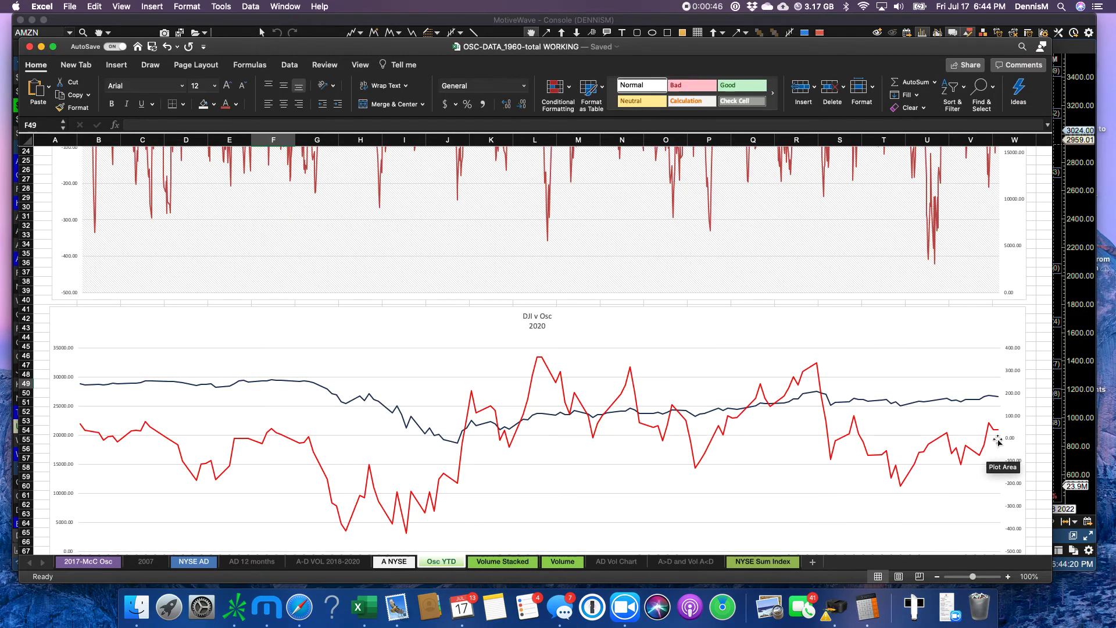
pyautogui.moveTo(995, 434)
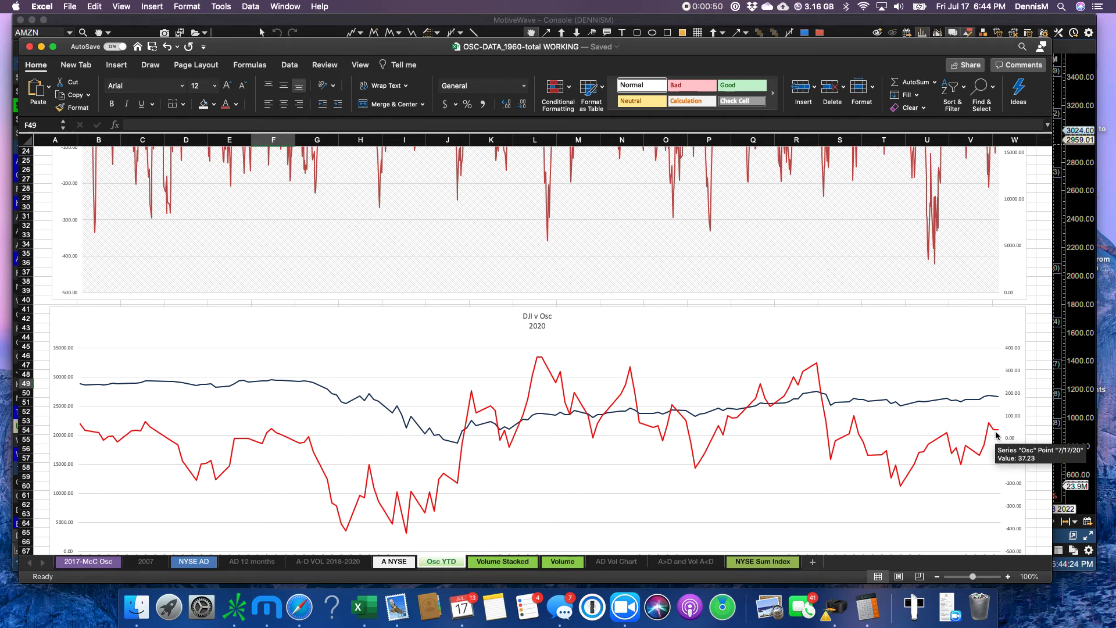
pyautogui.click(396, 561)
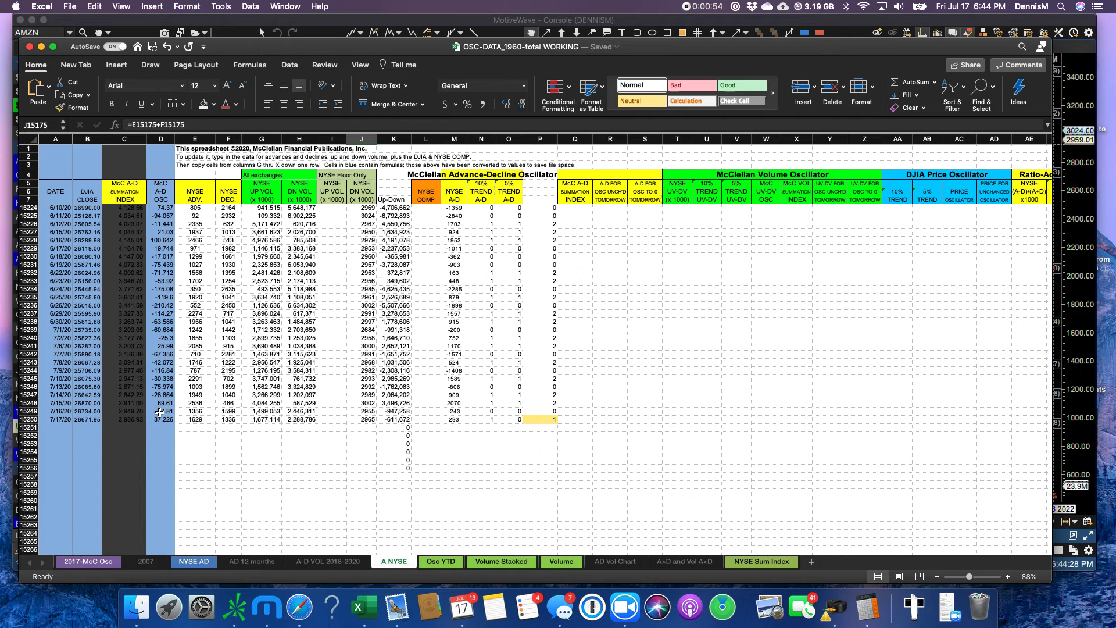
# - Total the last two oscillator values in D15249:D15250, then return to the Osc YTD chart
pyautogui.moveTo(159, 412); pyautogui.dragTo(158, 419)
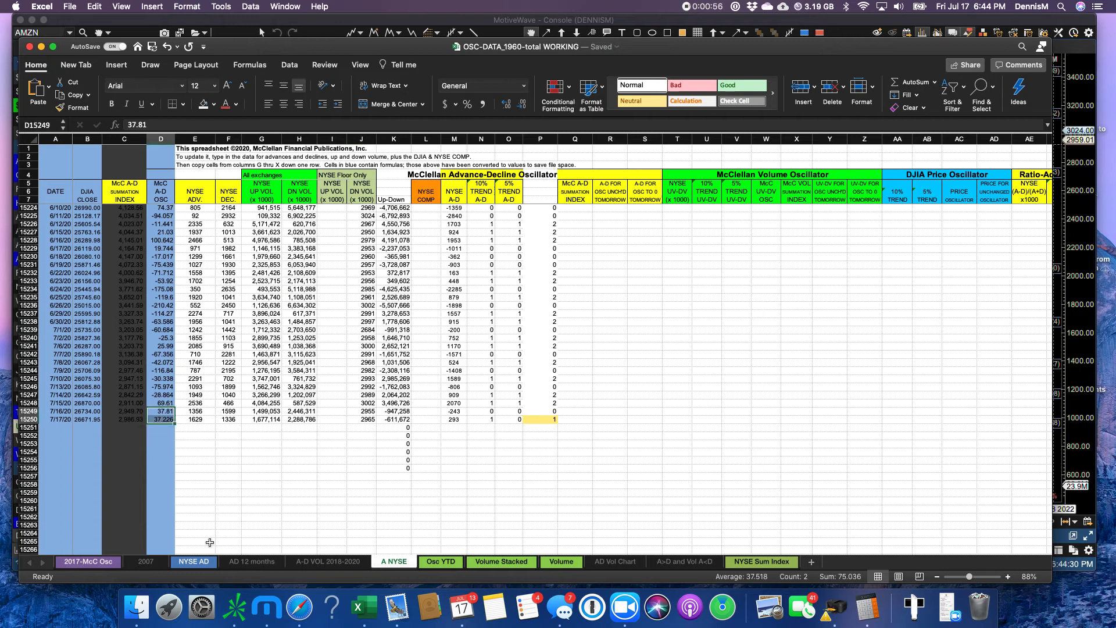
pyautogui.click(211, 500)
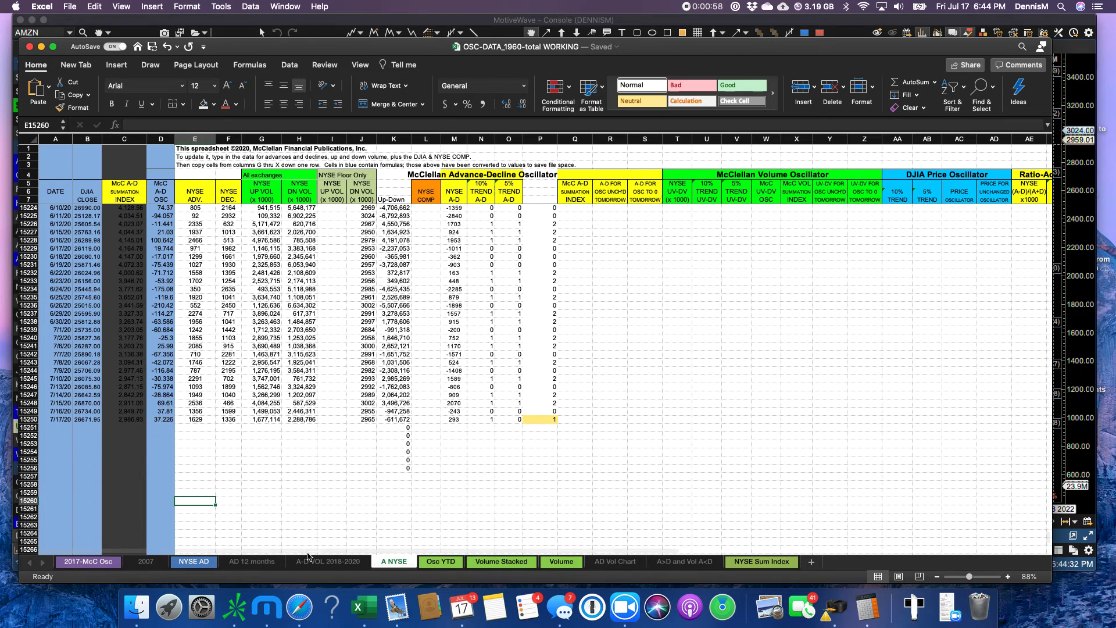
pyautogui.click(446, 564)
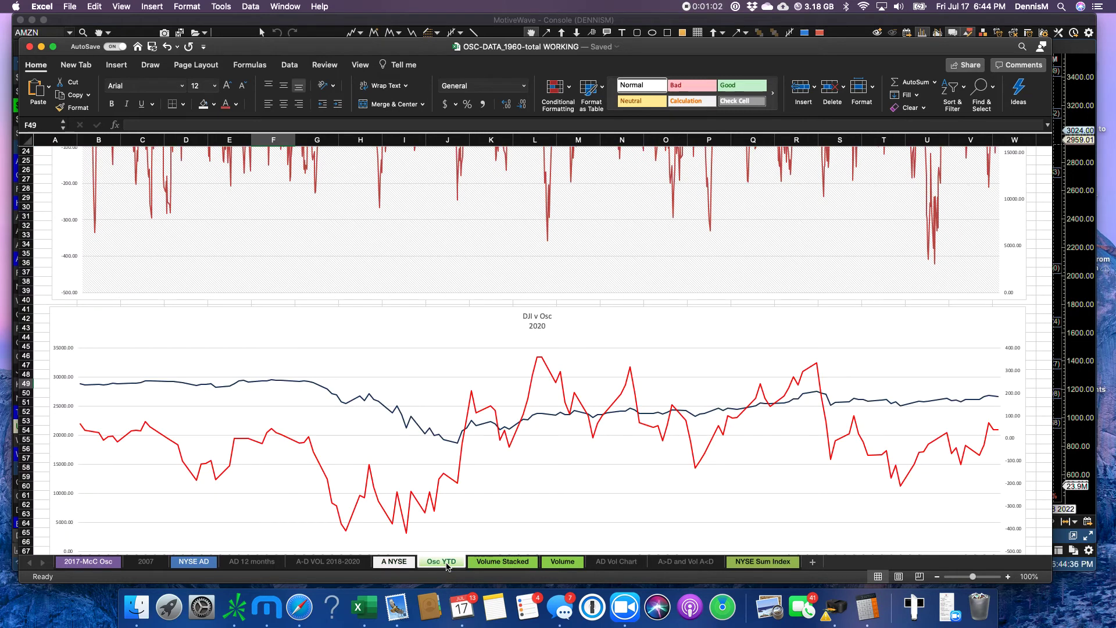
# - Flip through the Volume Stacked and NYSE Up Down Volume charts to the AD Vol Chart sheet
pyautogui.click(501, 562)
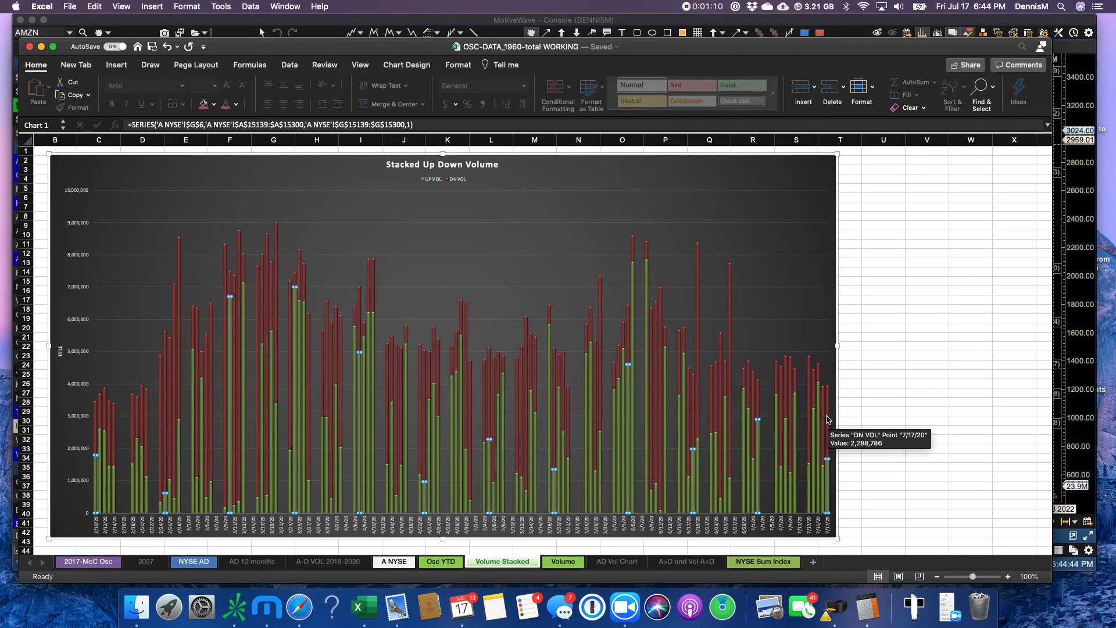
pyautogui.click(566, 561)
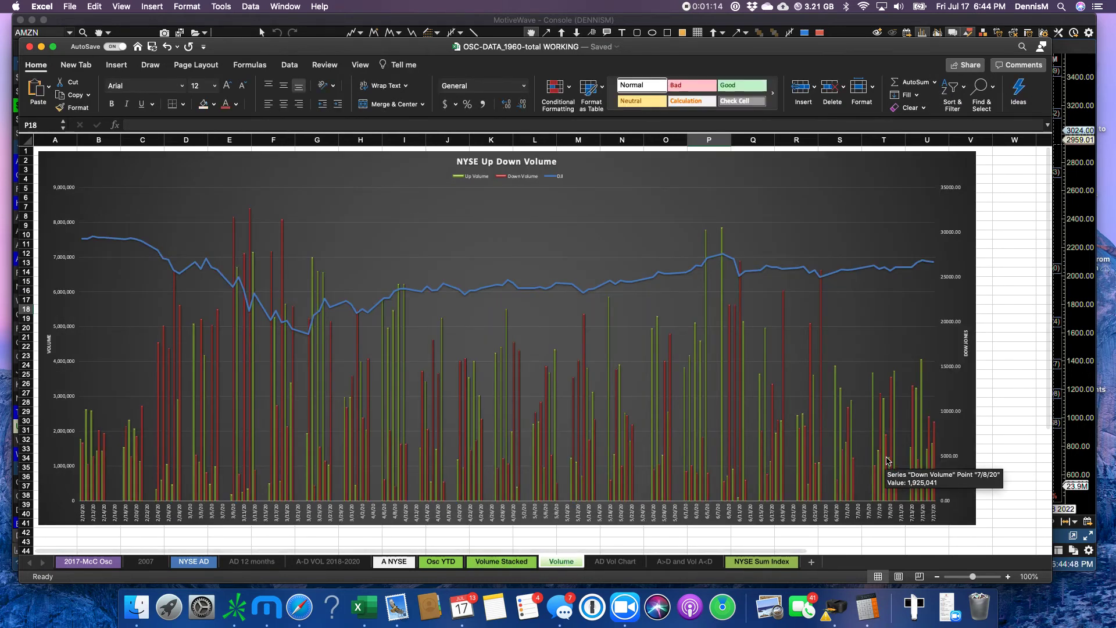
pyautogui.click(625, 566)
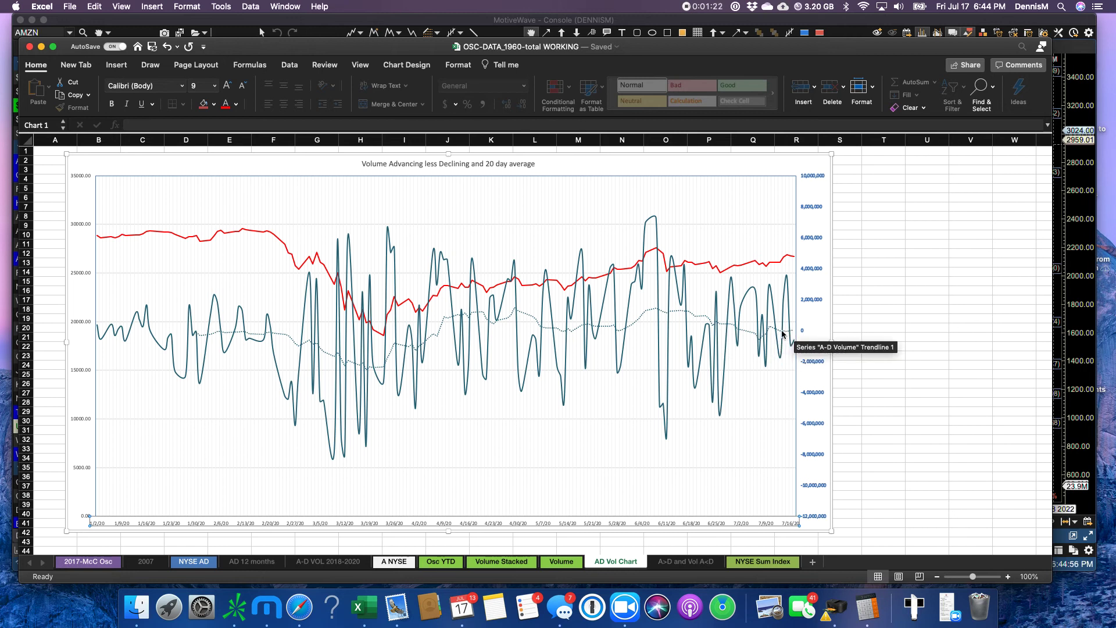
# - Open the A>D and Vol A<D sheet and read the score bar values through mid-July
pyautogui.click(687, 562)
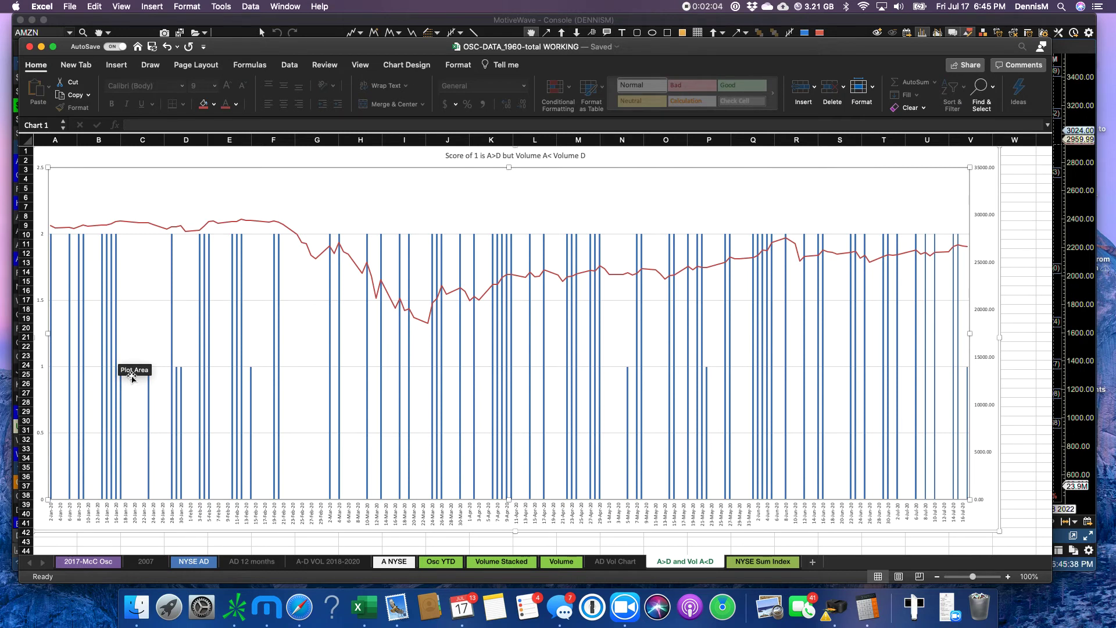
pyautogui.moveTo(121, 378)
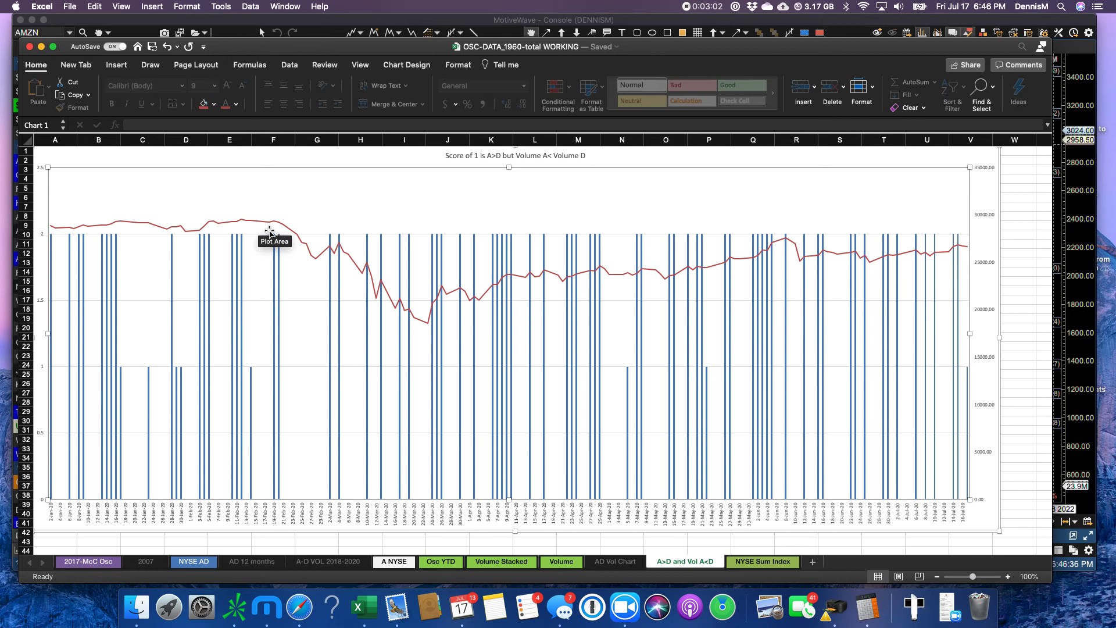
pyautogui.moveTo(276, 227)
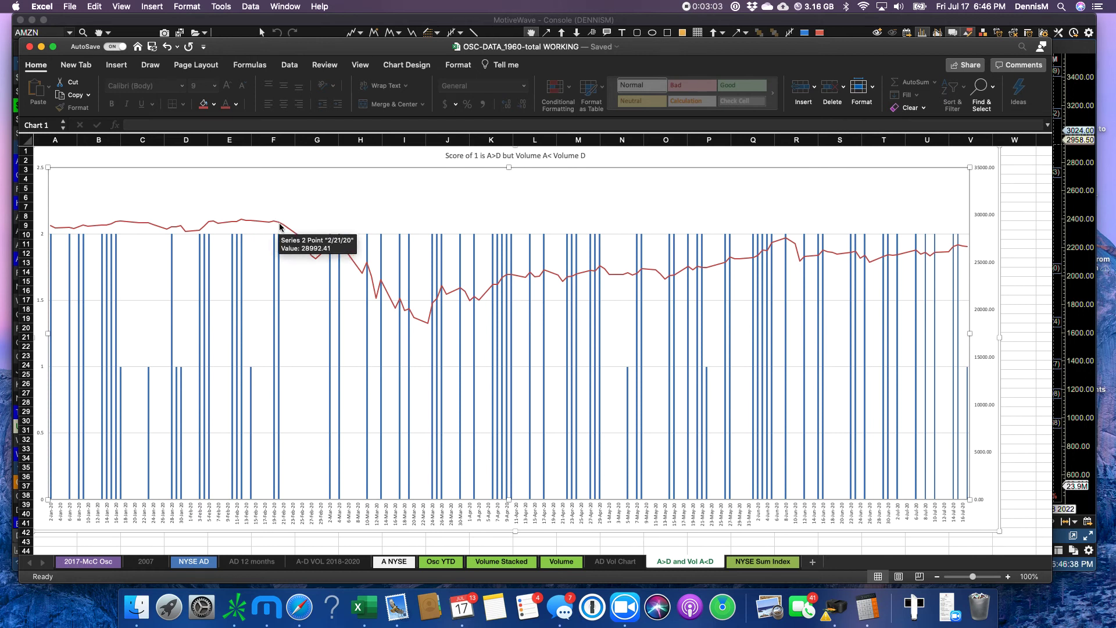
pyautogui.moveTo(304, 245)
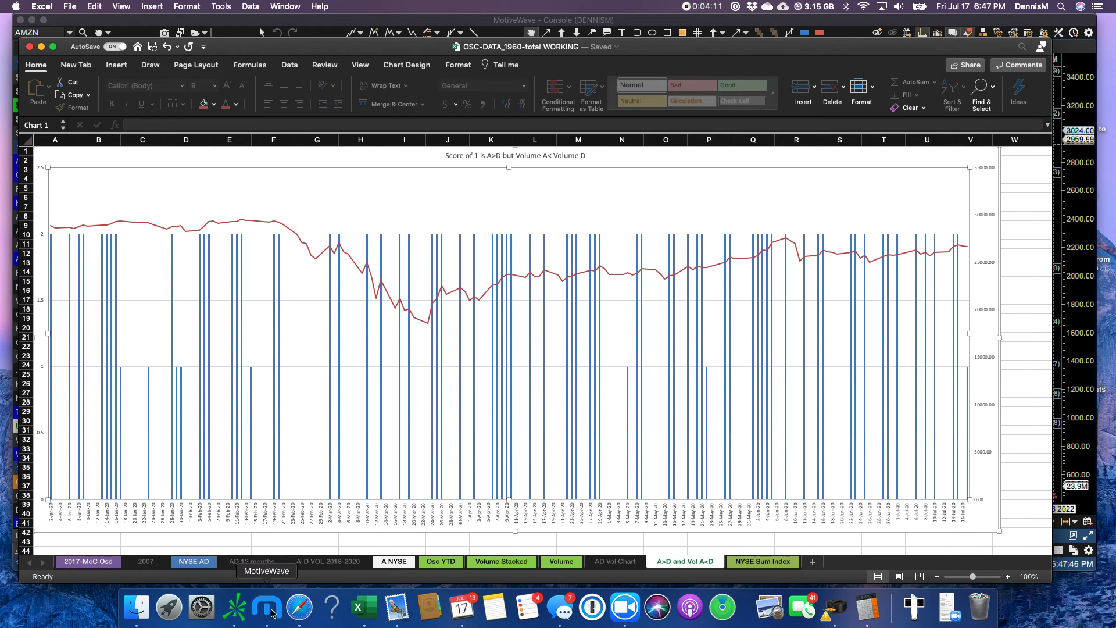
# - Bring up MotiveWave and switch the daily chart from the Dow Jones to the NASDAQ 100
pyautogui.click(272, 610)
pyautogui.click(23, 79)
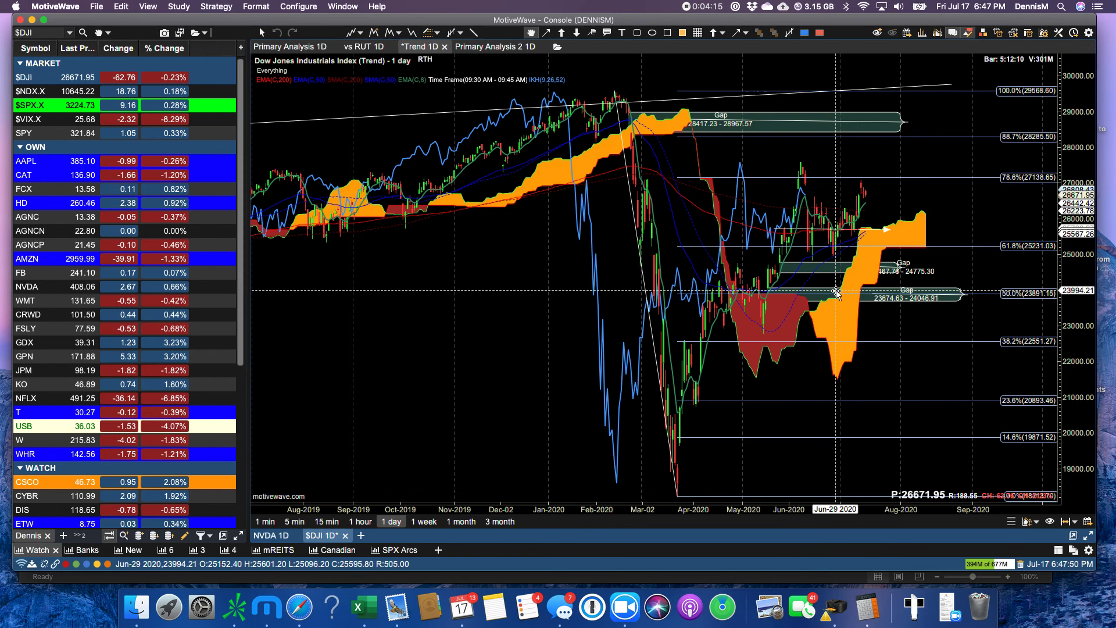
pyautogui.click(47, 96)
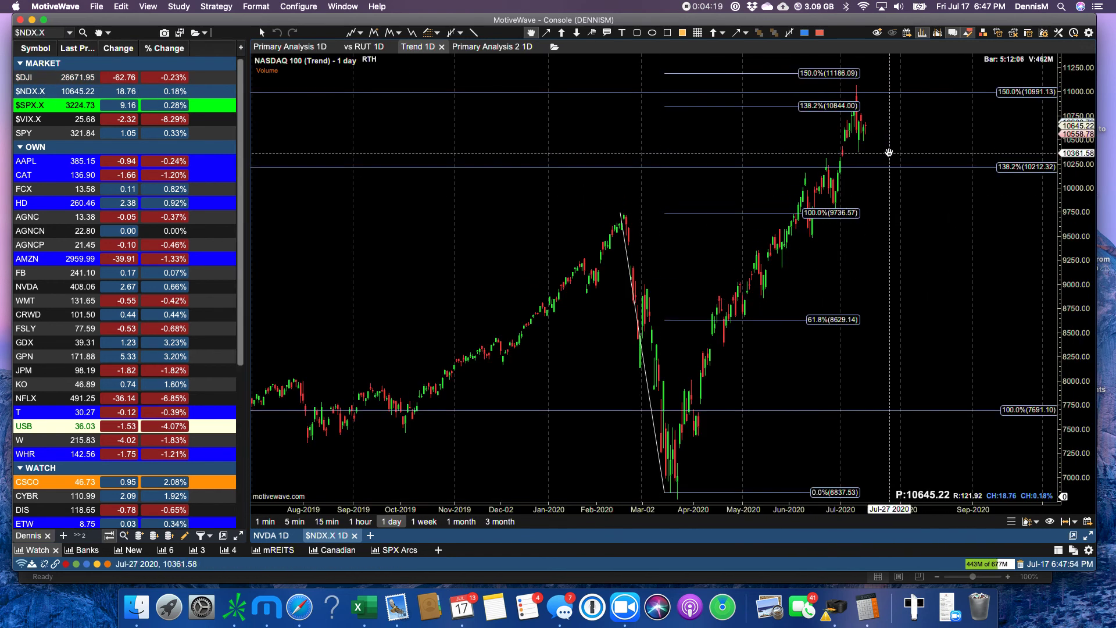
# - Drag the Fibonacci extension toward August, reaching 10844 (138.2%) and 11186.09 (150%)
pyautogui.click(857, 110)
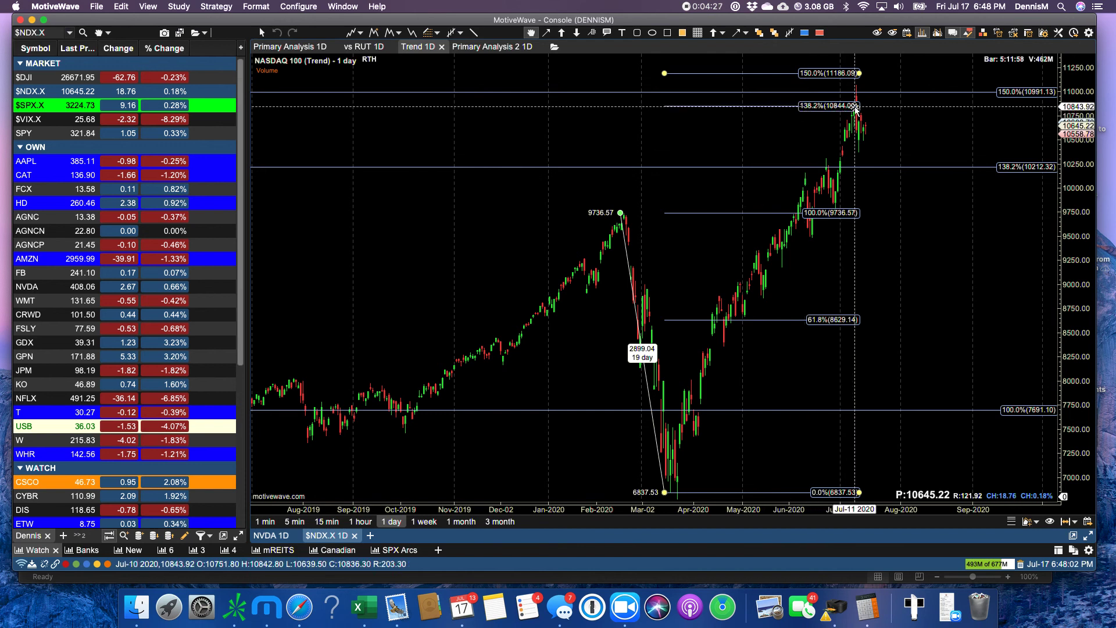
pyautogui.moveTo(855, 108)
pyautogui.mouseDown()
pyautogui.moveTo(859, 75)
pyautogui.moveTo(955, 76)
pyautogui.mouseUp()
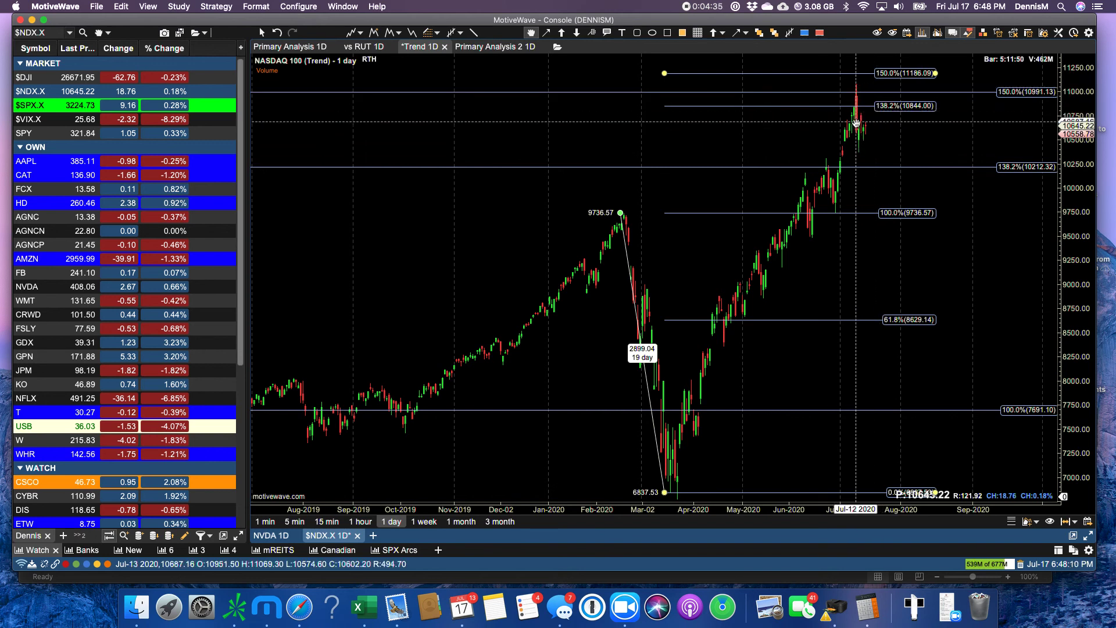
pyautogui.moveTo(856, 133)
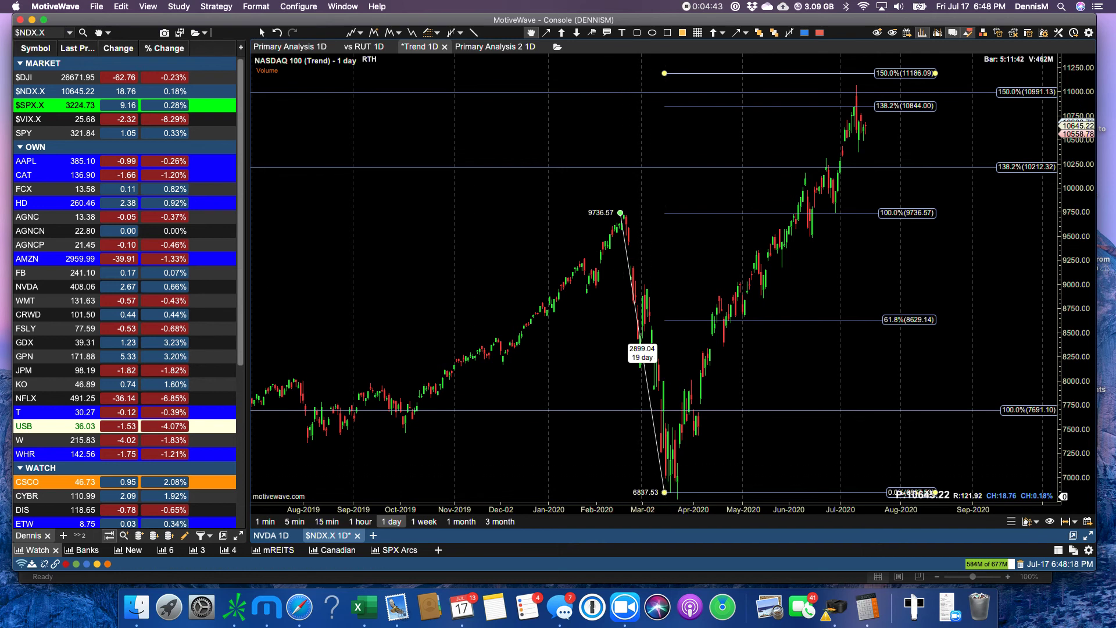
# - Step through the VIX, AAPL and NFLX charts, ending on Caterpillar's daily harmonic-pattern chart
pyautogui.click(39, 120)
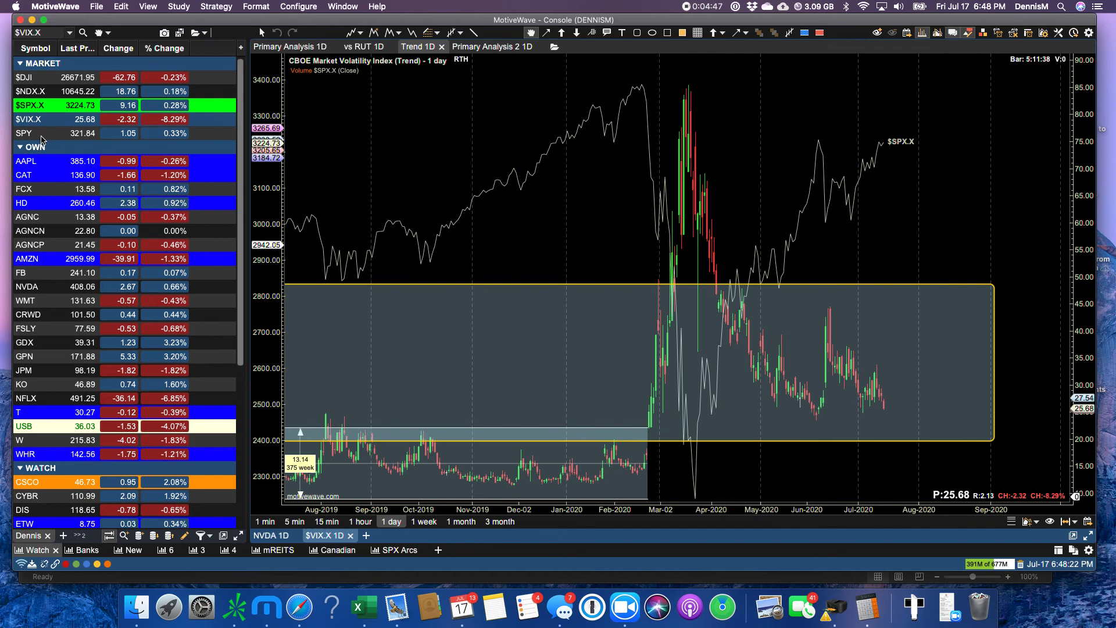
pyautogui.click(43, 160)
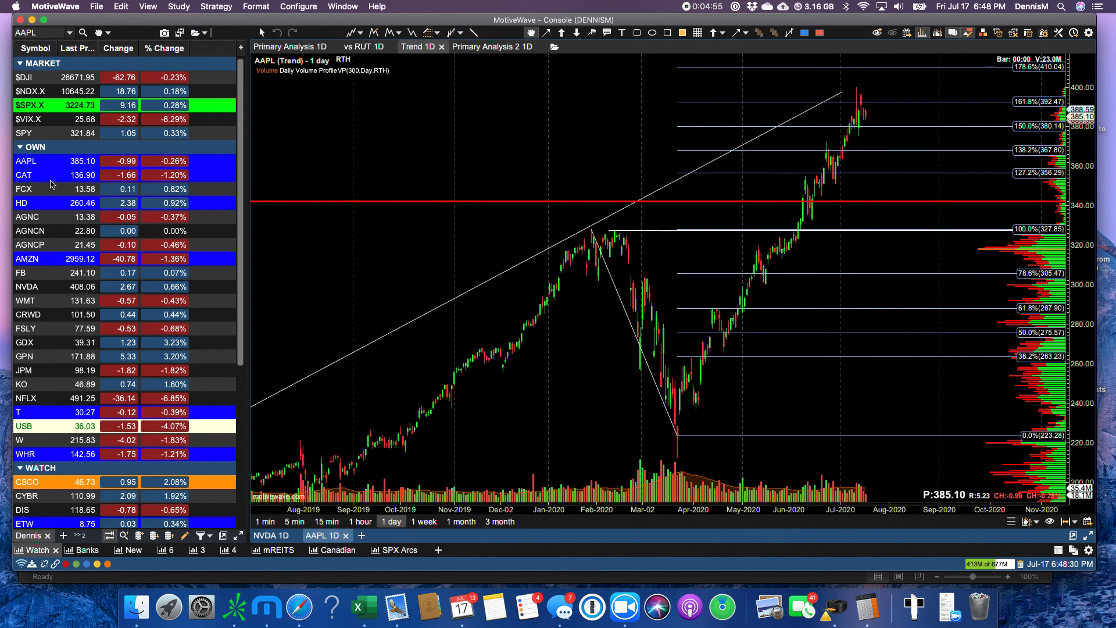
pyautogui.click(43, 400)
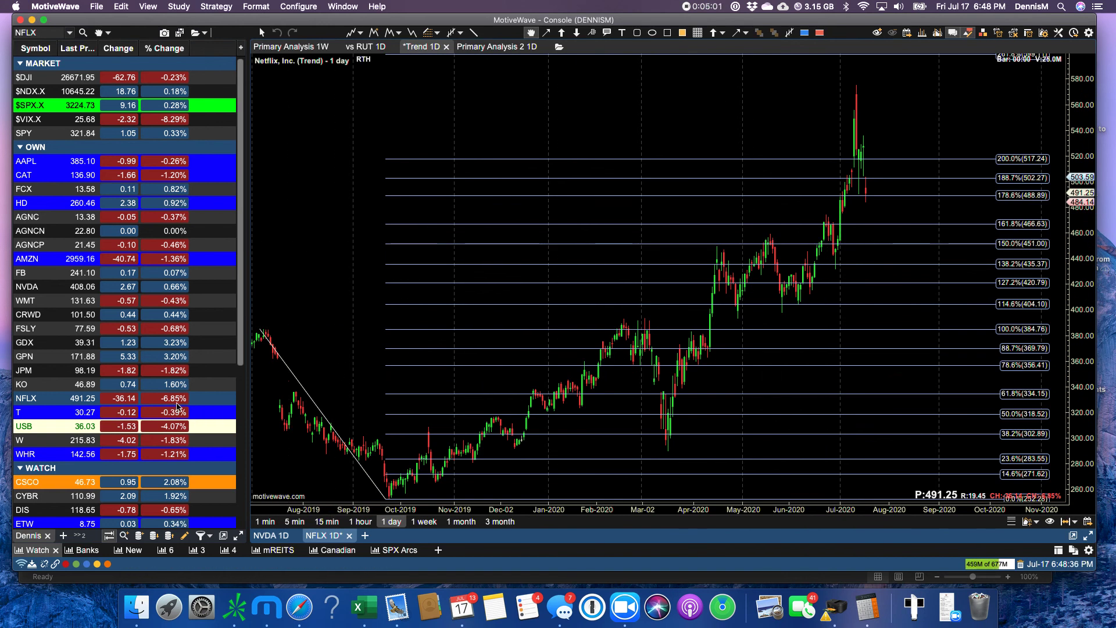
pyautogui.click(45, 176)
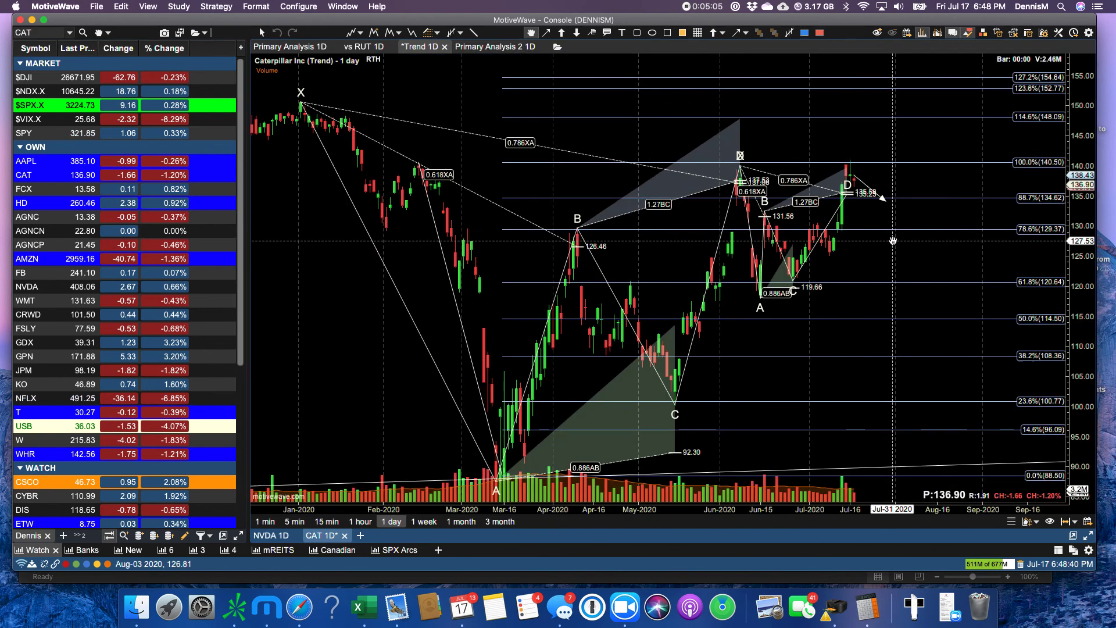
# - Zoom the Caterpillar chart and apply the saved Everything template
pyautogui.scroll(3, 893, 240)
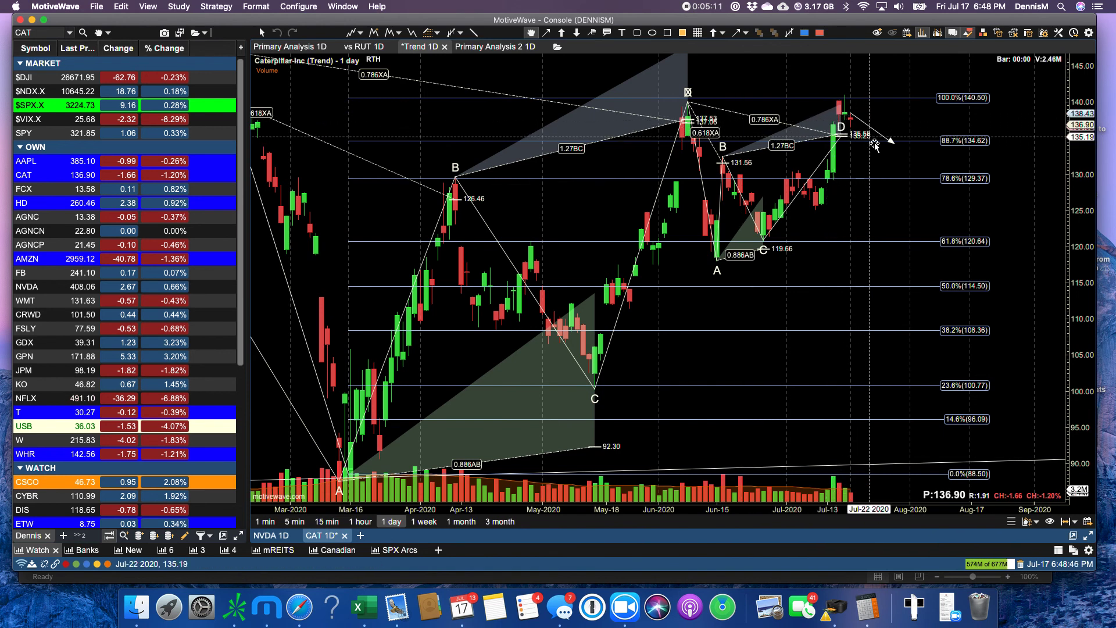
pyautogui.click(1034, 521)
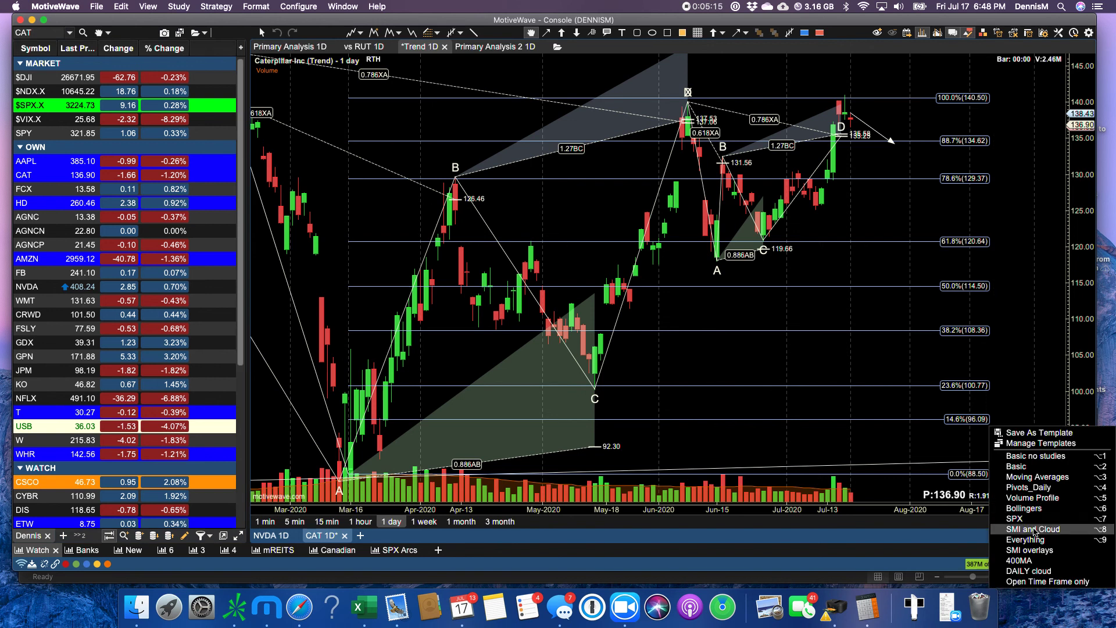
pyautogui.click(1033, 539)
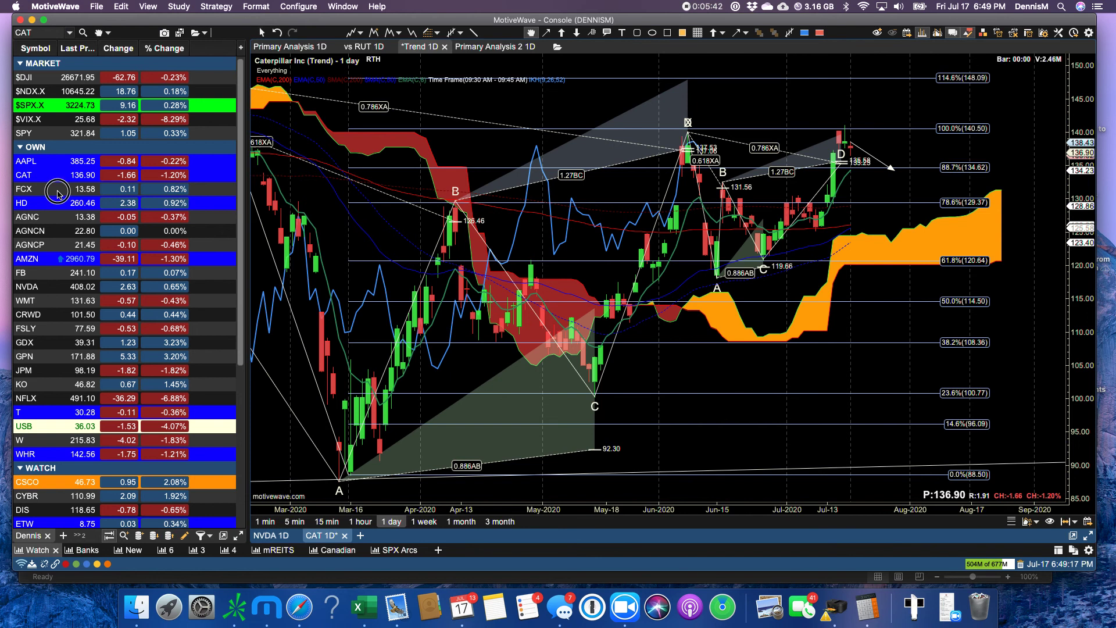
# - Review FCX, confirming the active-alerts prompt, and Home Depot, ending on the FB daily chart
pyautogui.click(57, 193)
pyautogui.click(527, 325)
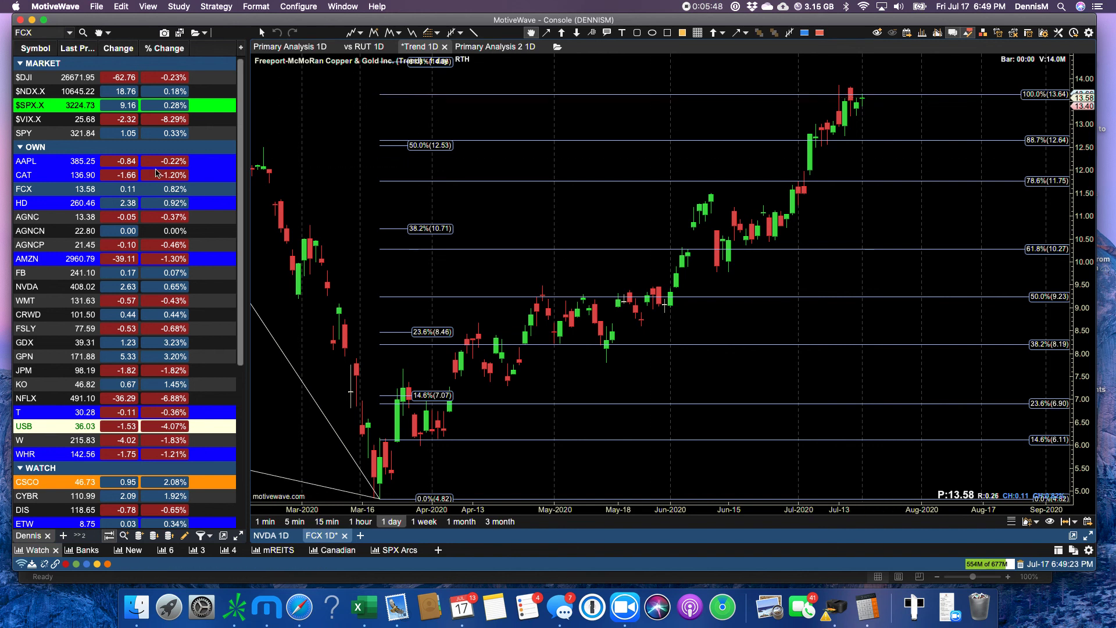
pyautogui.click(37, 204)
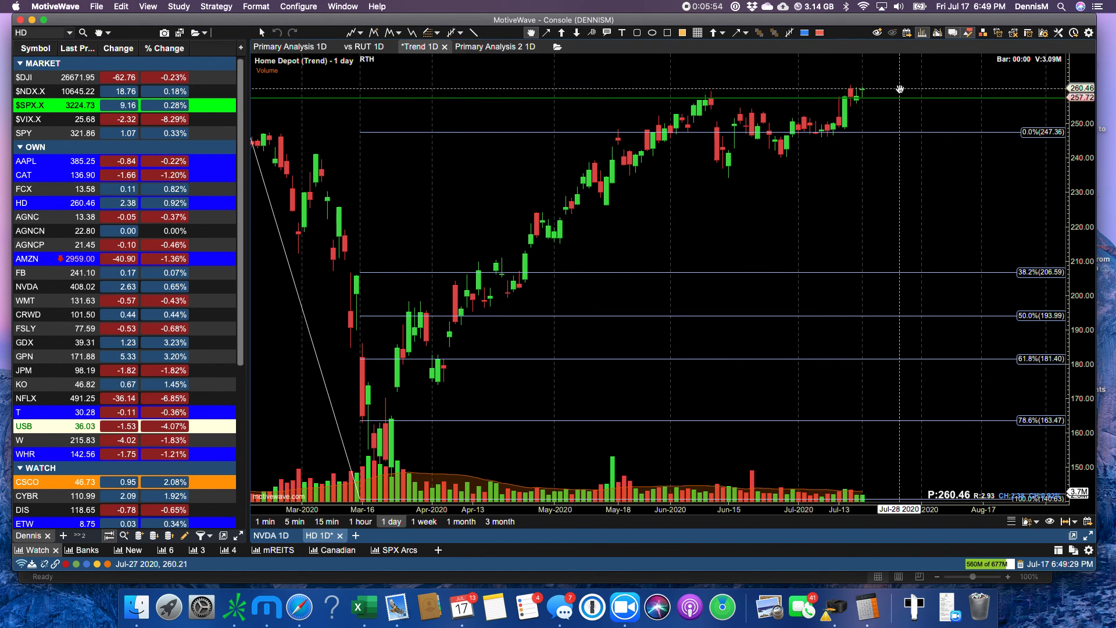
pyautogui.scroll(-6, 900, 88)
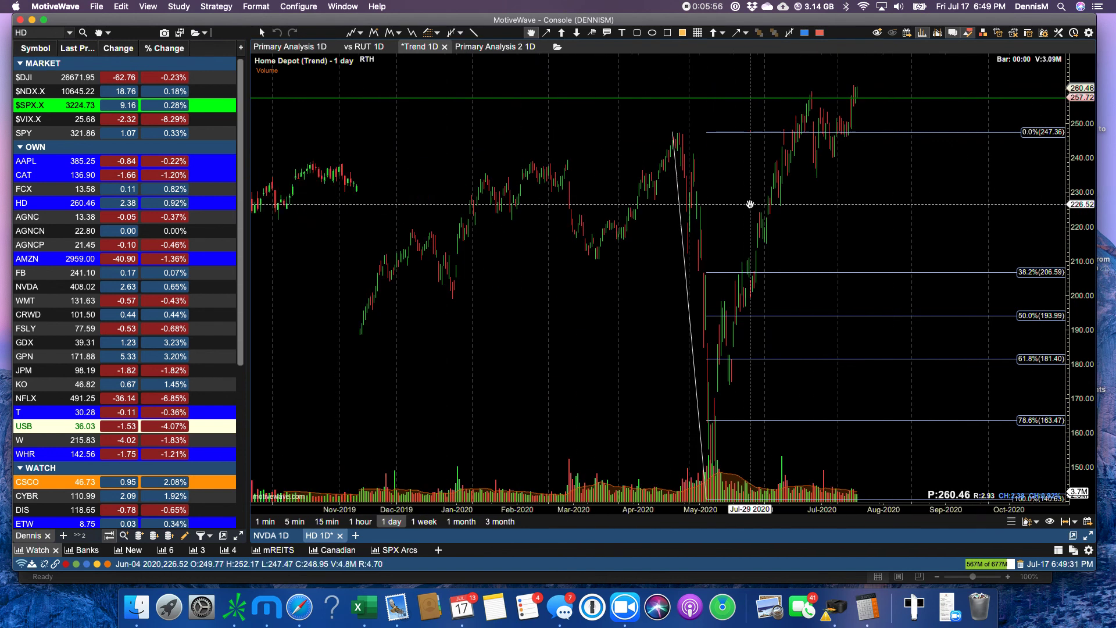
pyautogui.scroll(5, 881, 76)
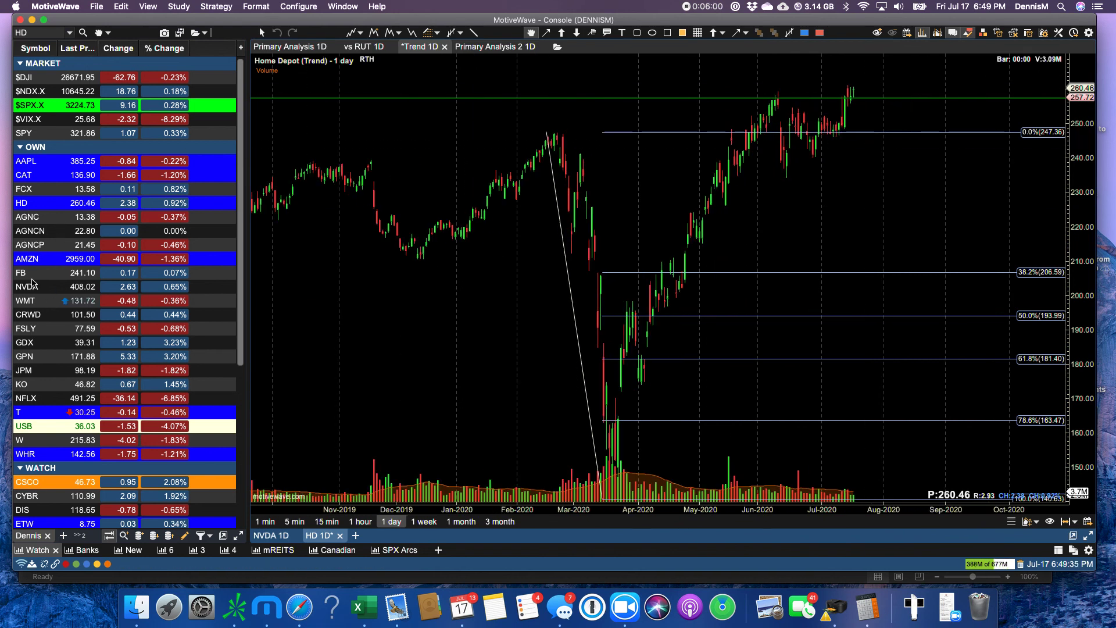
pyautogui.click(33, 273)
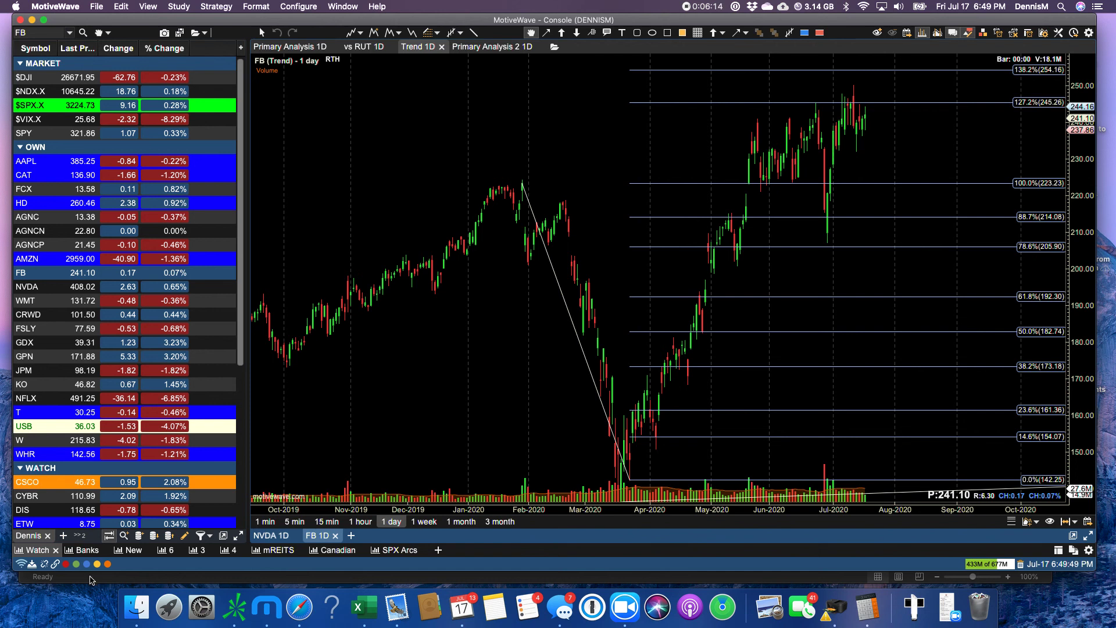
# - Switch to the Banks workspace with BAC, GS, JPM, C, USB and WFC daily charts
pyautogui.click(84, 550)
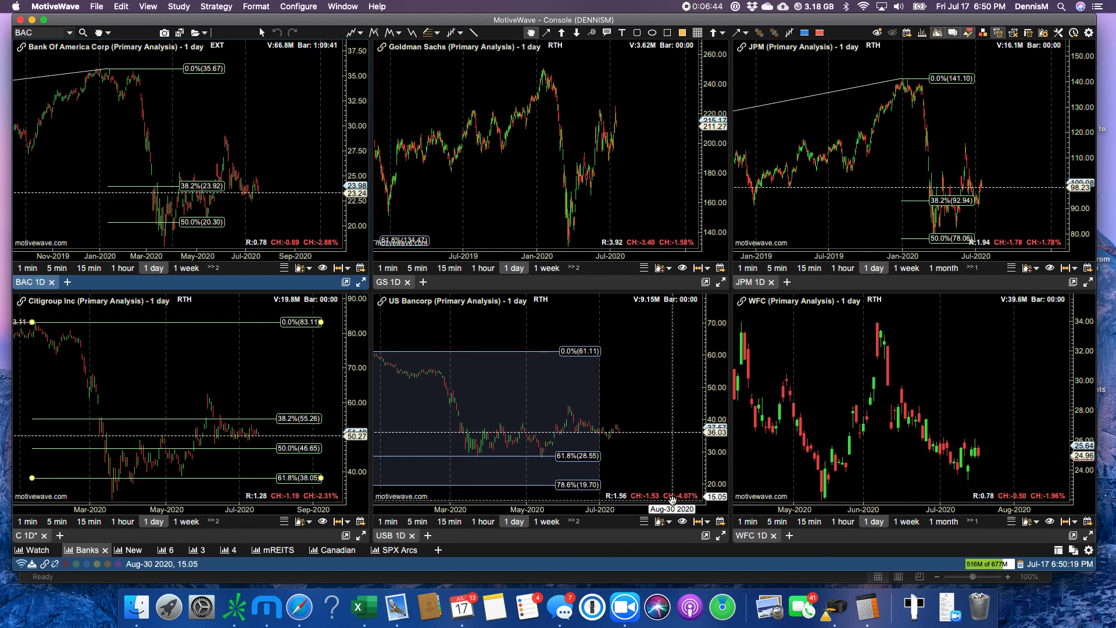
# - Switch MotiveWave back to the Watch workspace showing the watchlist and FB daily Trend chart
pyautogui.click(35, 551)
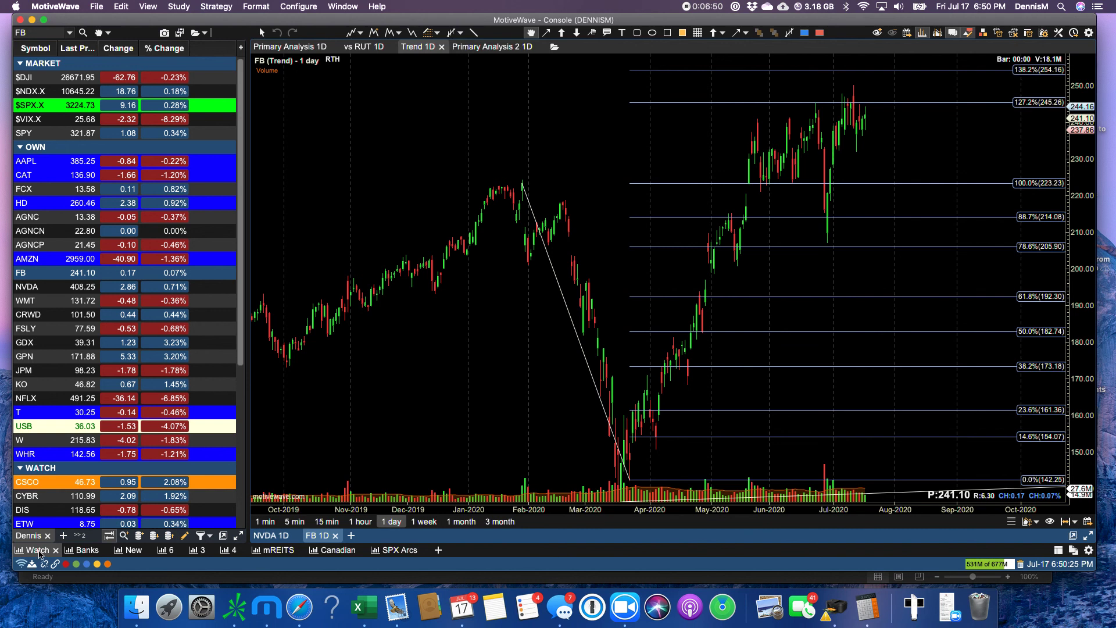